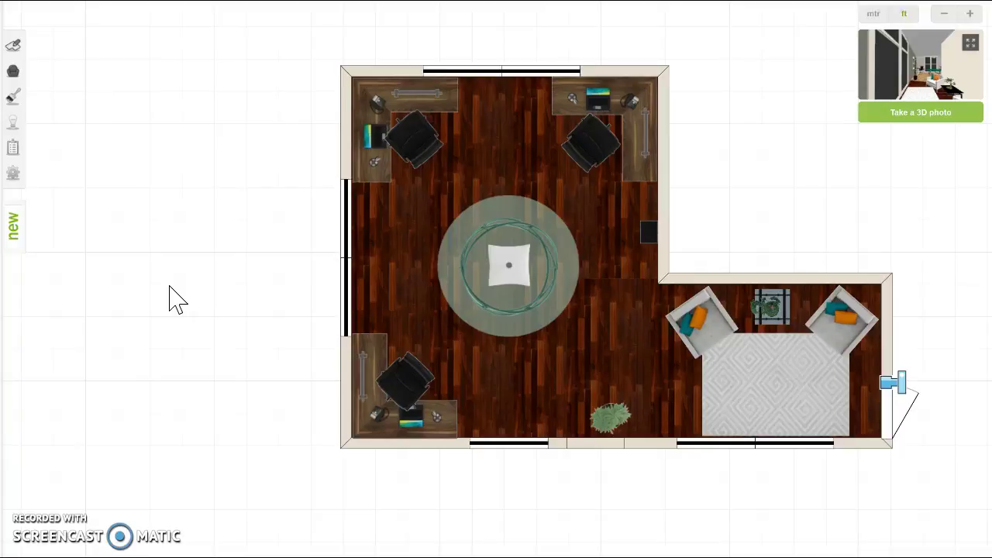
Select the lounge camera on the right wall to show its settings and viewing cone
{"action": "left_click", "coordinate": [510, 266]}
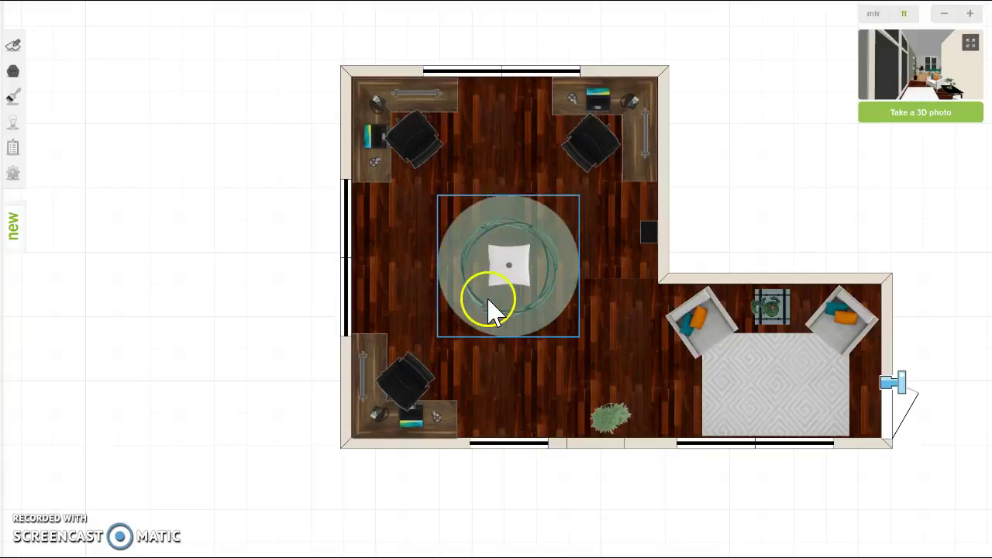
{"action": "left_click", "coordinate": [579, 234]}
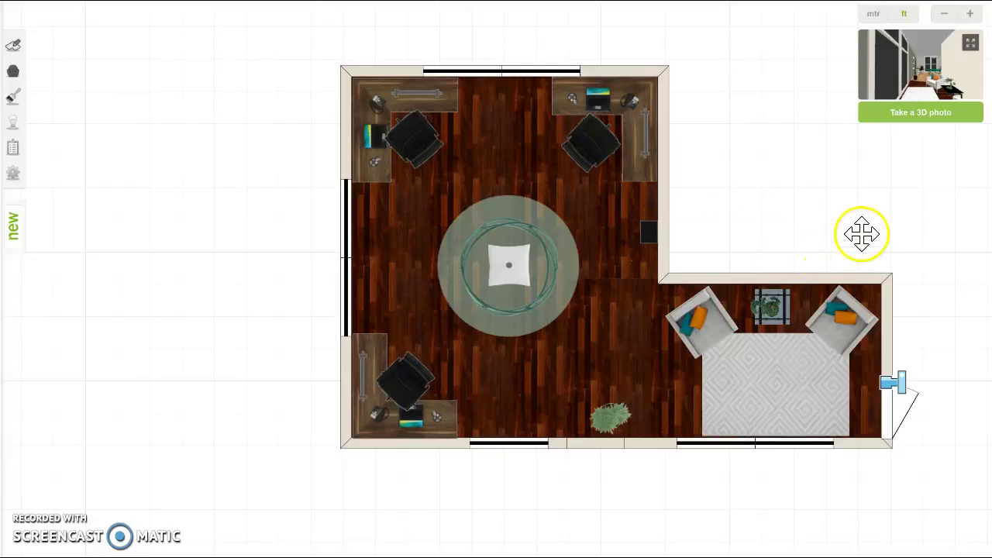
{"action": "left_click", "coordinate": [903, 381]}
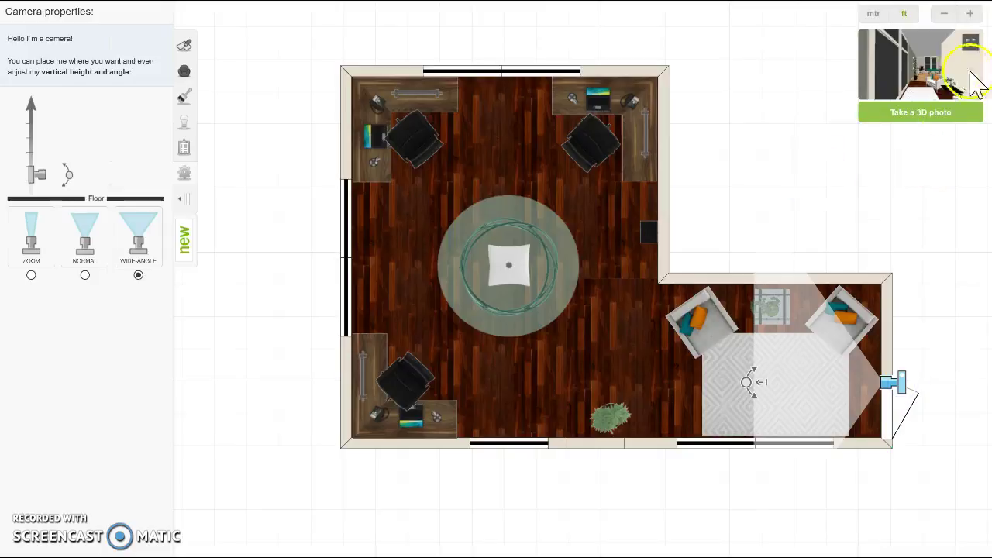
{"action": "left_click", "coordinate": [971, 43]}
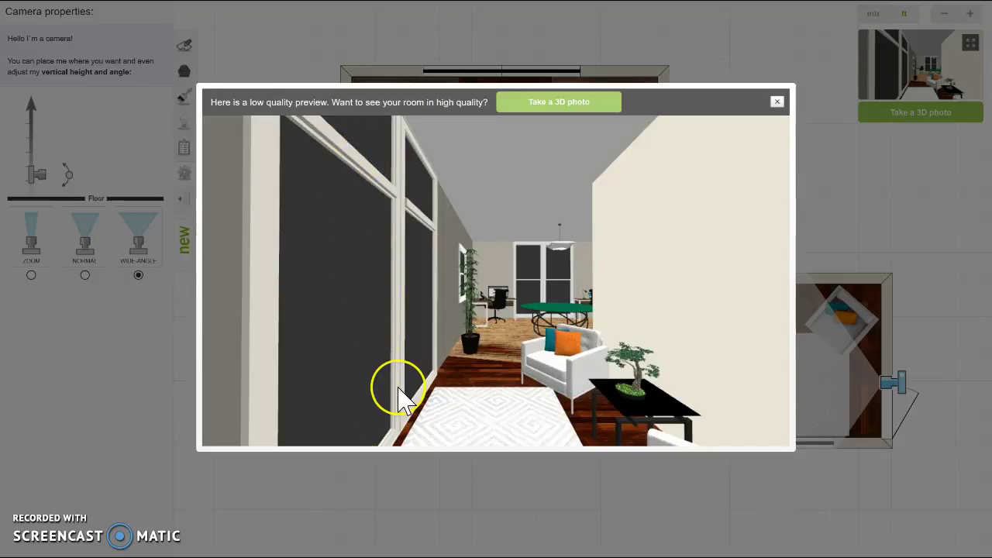
{"action": "left_click", "coordinate": [398, 387]}
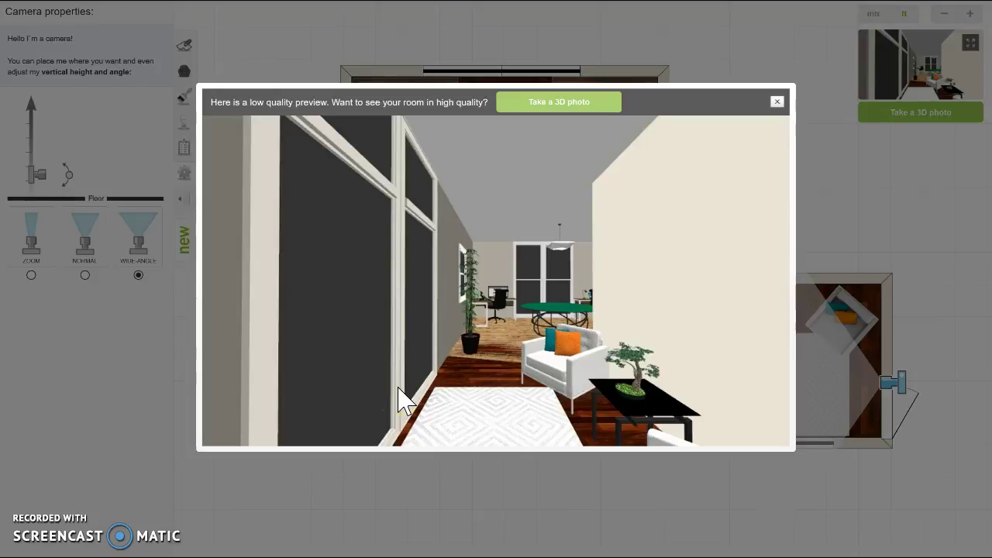
{"action": "left_click", "coordinate": [489, 369]}
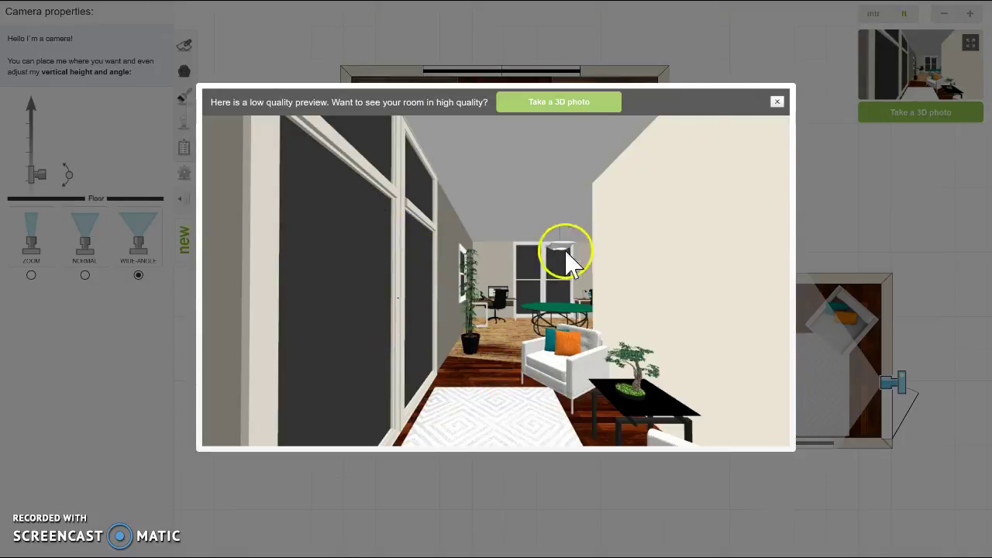
Move the camera beside the plant, aim it at the round table, and preview it in 3D
{"action": "left_click", "coordinate": [777, 102]}
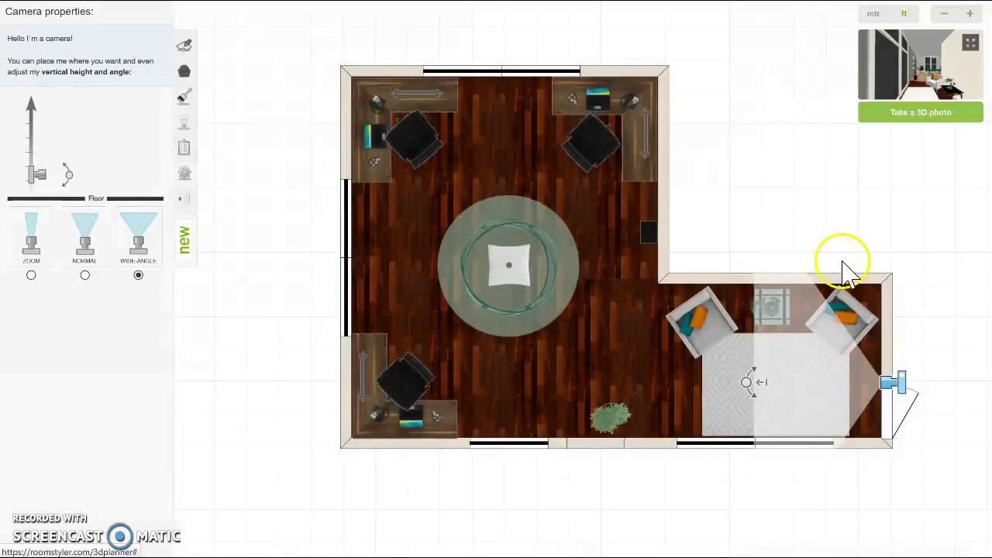
{"action": "left_click_drag", "start_coordinate": [900, 380], "coordinate": [651, 379]}
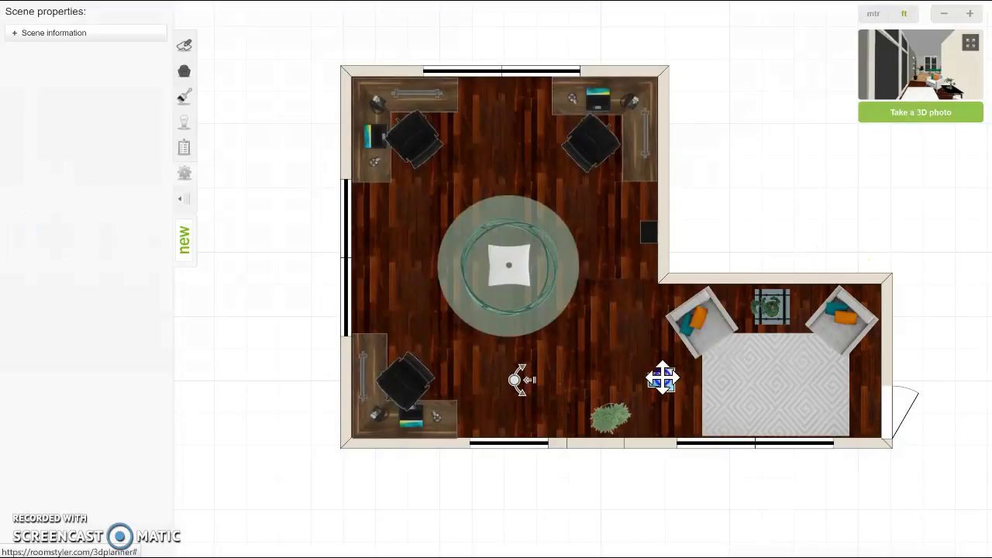
{"action": "left_click", "coordinate": [507, 379]}
{"action": "left_click_drag", "start_coordinate": [508, 378], "coordinate": [547, 283]}
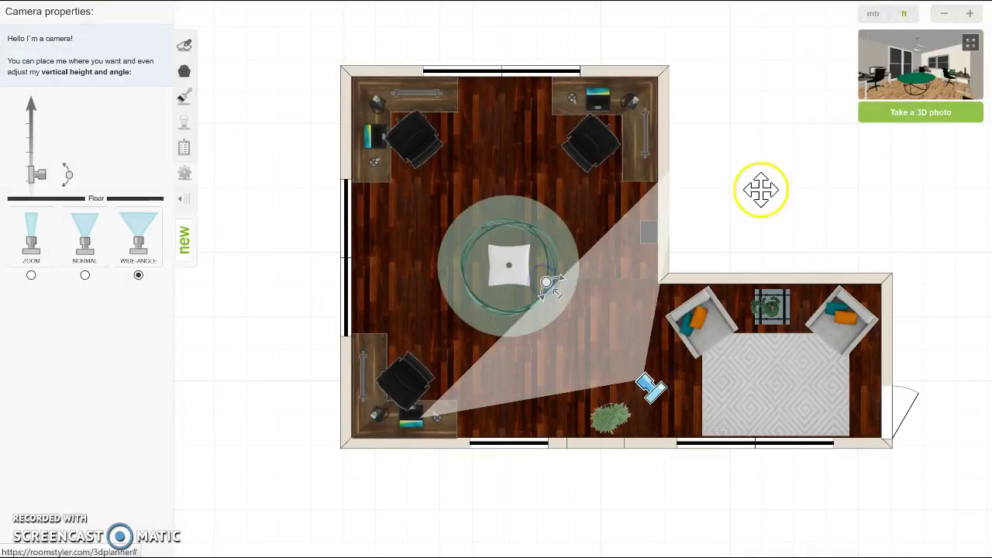
{"action": "left_click", "coordinate": [971, 42]}
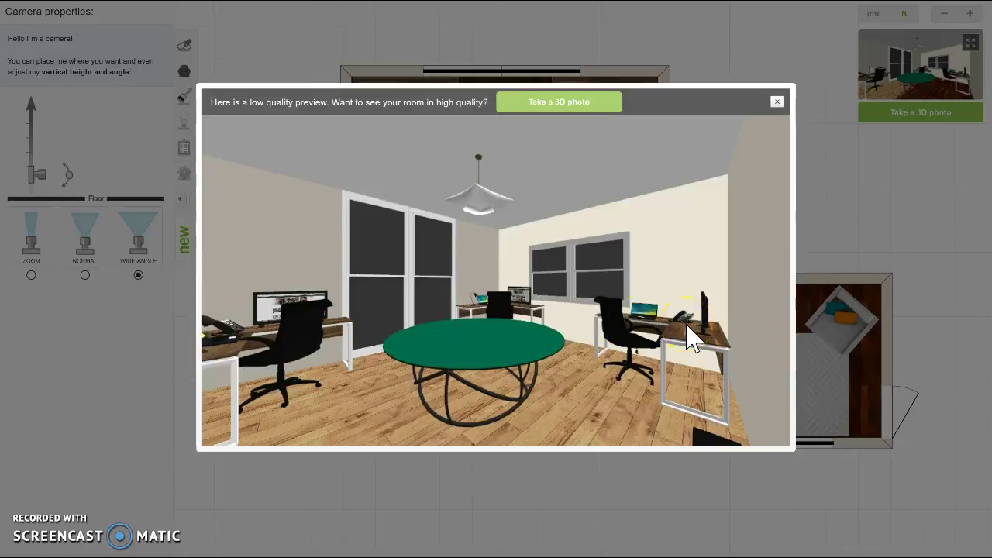
Re-aim the plant-side camera toward the inner corner and open its 3D preview
{"action": "left_click", "coordinate": [776, 102]}
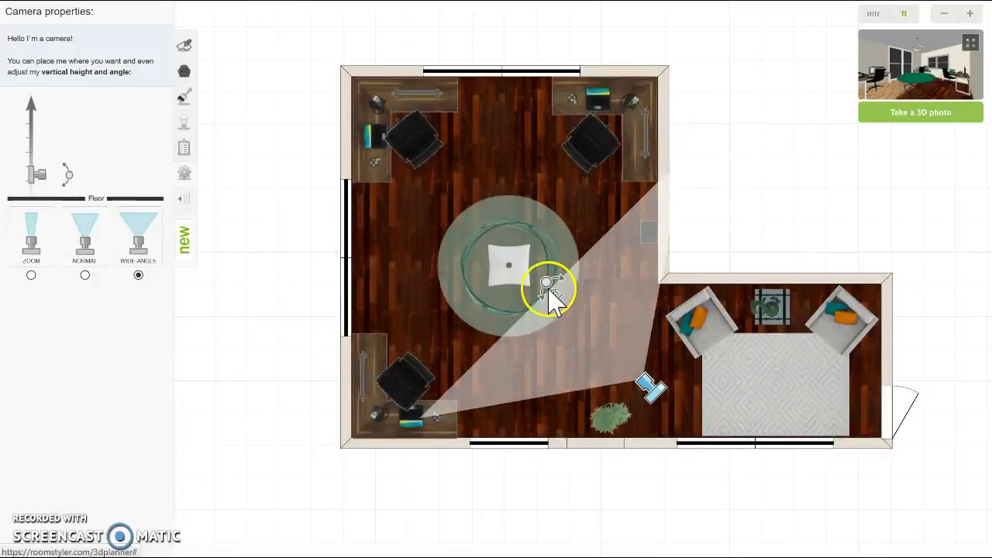
{"action": "left_click_drag", "start_coordinate": [549, 285], "coordinate": [653, 223]}
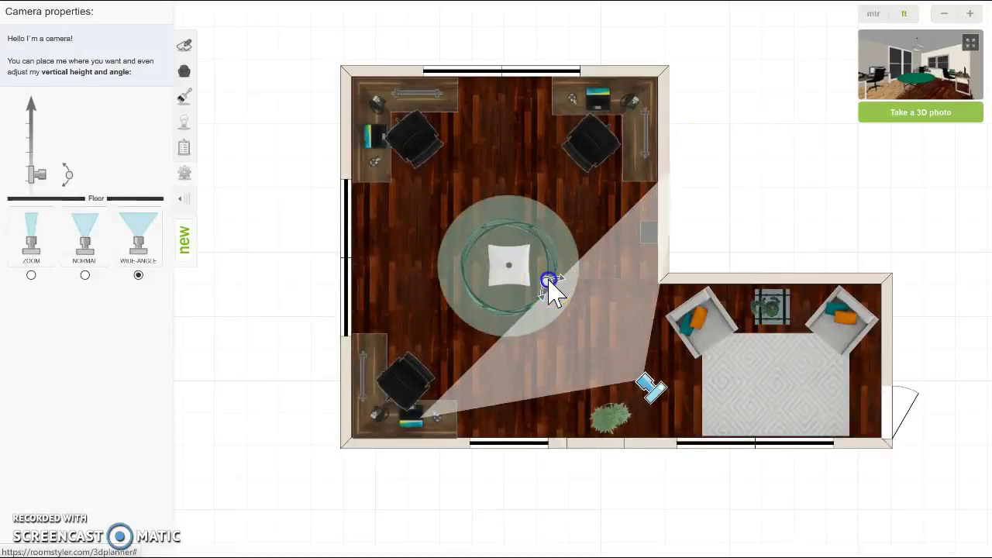
{"action": "left_click", "coordinate": [650, 232]}
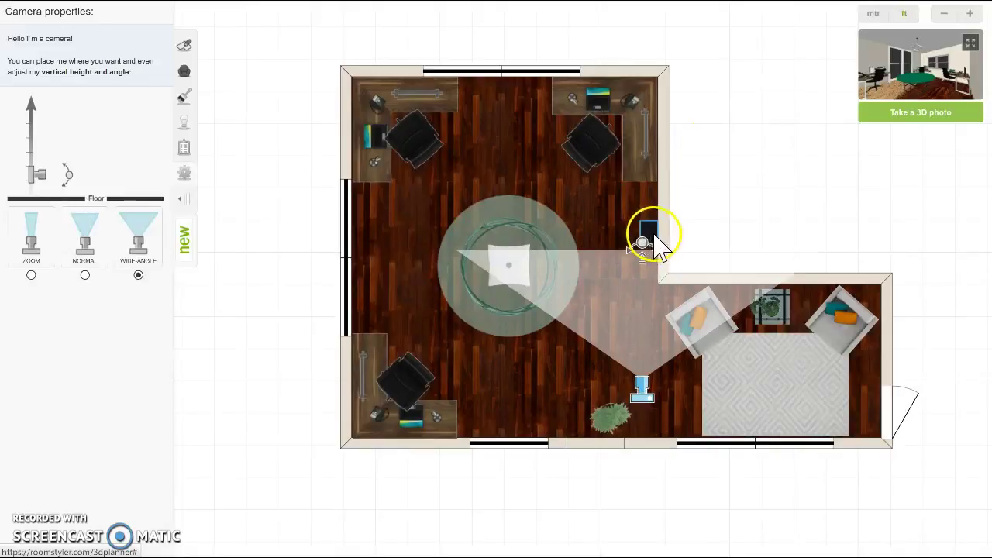
{"action": "left_click", "coordinate": [971, 42]}
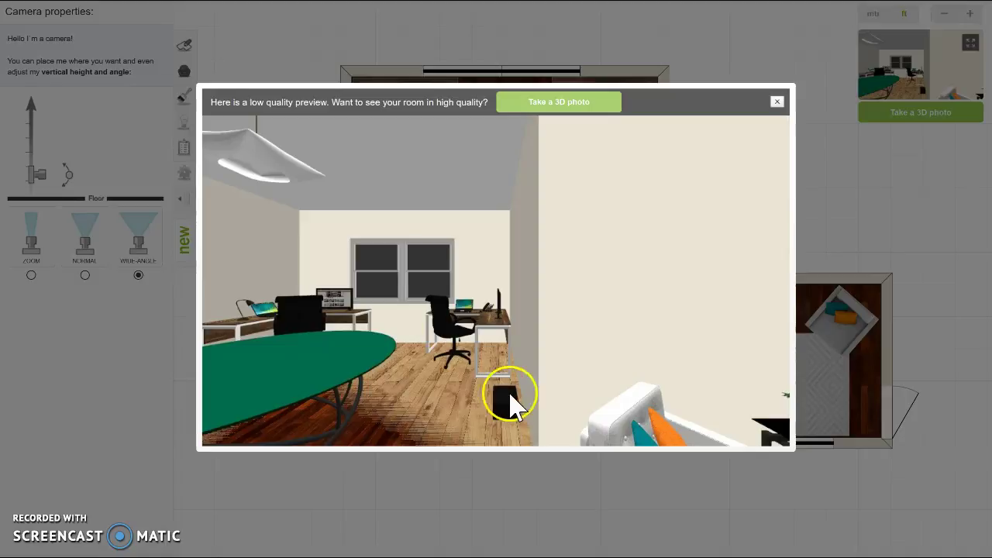
Look around the 3D preview, past the armchair toward the green table and window desks
{"action": "mouse_move", "coordinate": [512, 404]}
{"action": "left_mouse_down"}
{"action": "mouse_move", "coordinate": [479, 321]}
{"action": "mouse_move", "coordinate": [500, 316]}
{"action": "mouse_move", "coordinate": [468, 317]}
{"action": "left_mouse_up"}
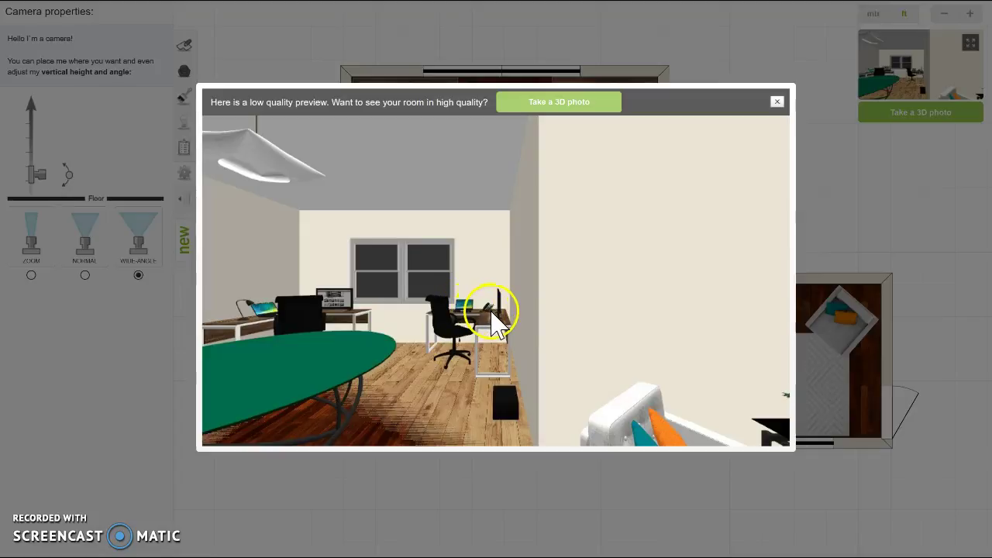
{"action": "left_click_drag", "start_coordinate": [469, 318], "coordinate": [505, 318]}
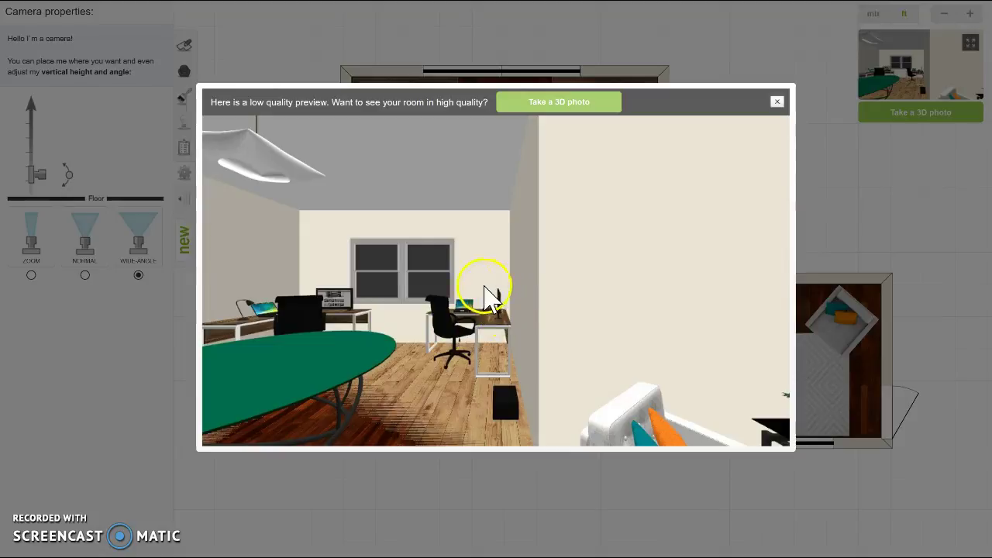
{"action": "mouse_move", "coordinate": [505, 317]}
{"action": "left_mouse_down"}
{"action": "mouse_move", "coordinate": [507, 388]}
{"action": "mouse_move", "coordinate": [465, 314]}
{"action": "left_mouse_up"}
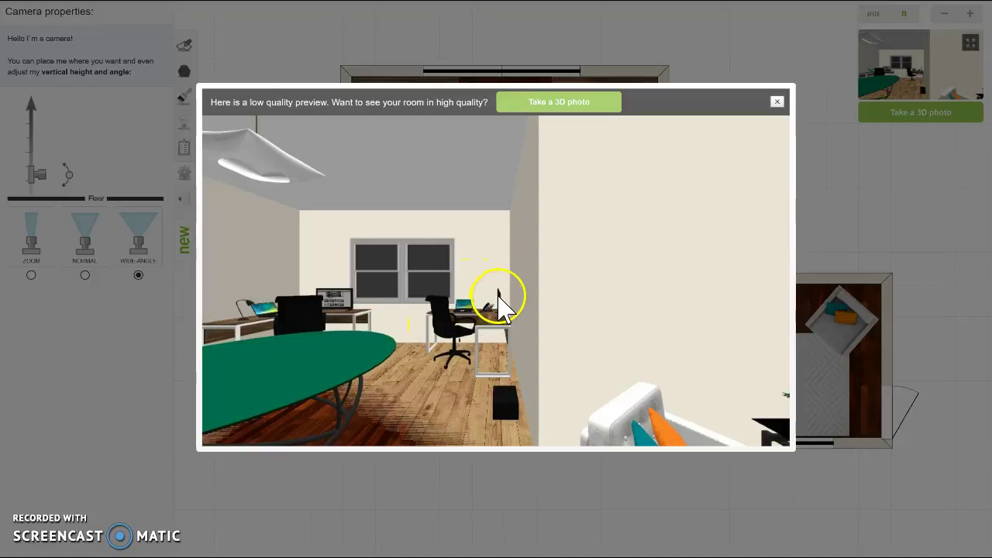
Close the preview and select the top-right desk group
{"action": "left_click", "coordinate": [777, 101]}
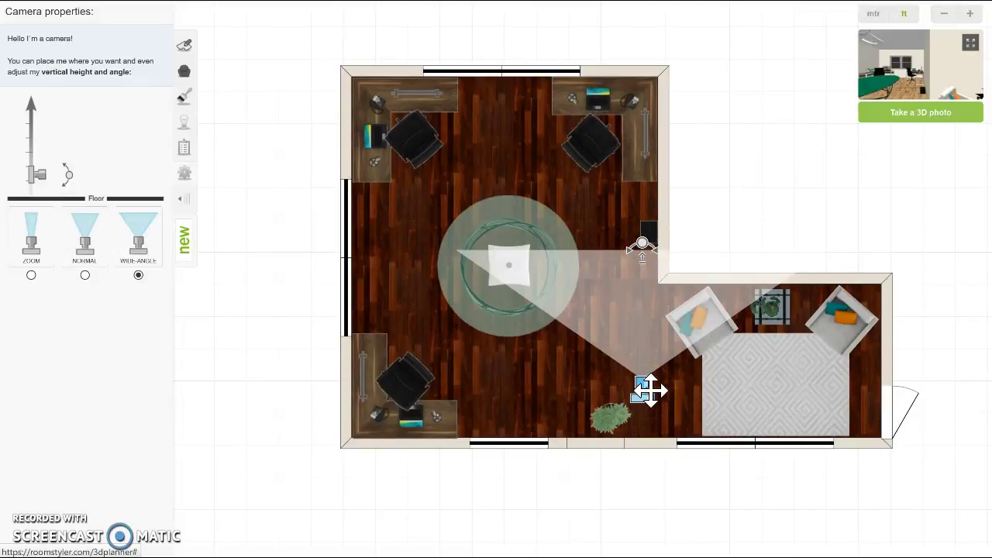
{"action": "left_click", "coordinate": [642, 101]}
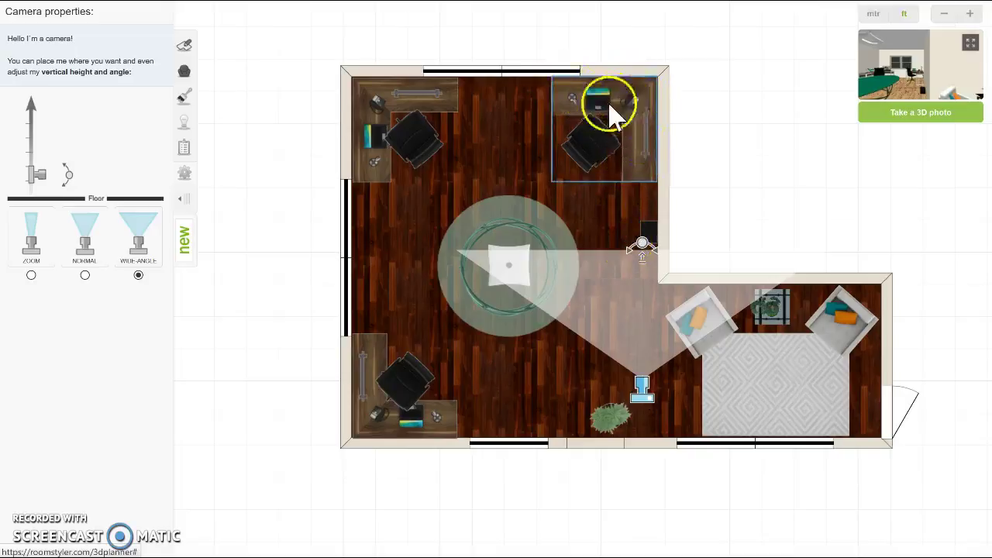
{"action": "left_click", "coordinate": [644, 141]}
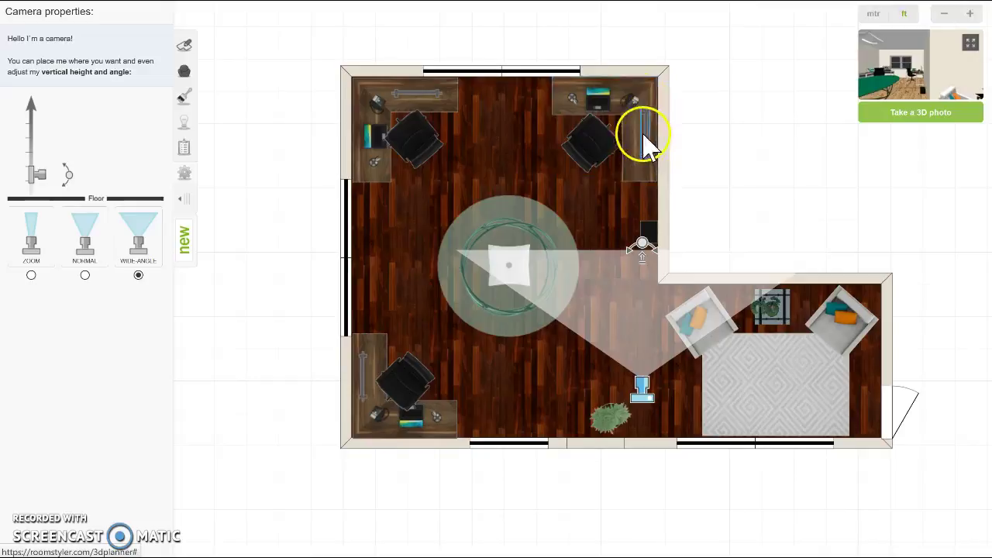
{"action": "left_click", "coordinate": [650, 144]}
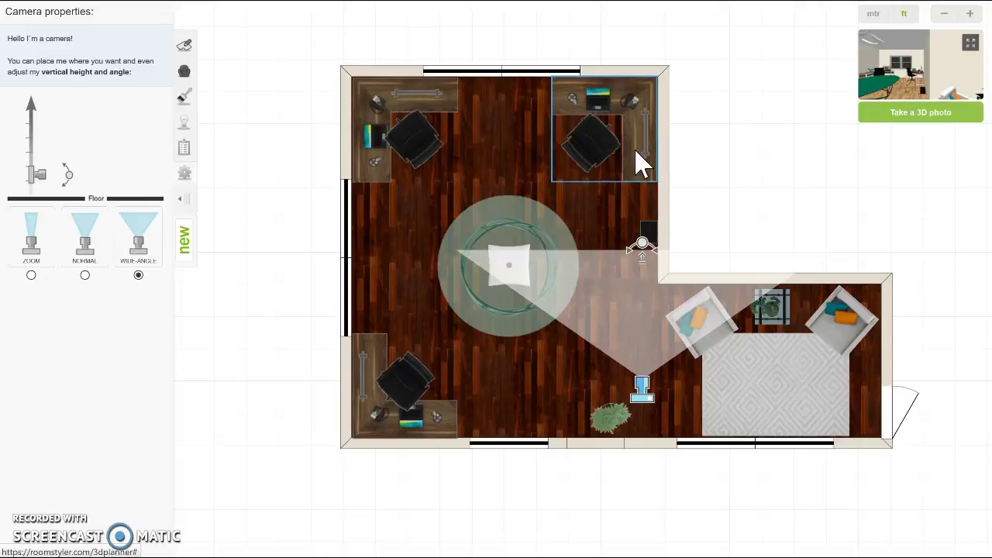
Reposition the plant-side camera to frame the table and lounge armchairs, undoing one move, then deselect
{"action": "left_click_drag", "start_coordinate": [642, 246], "coordinate": [535, 258]}
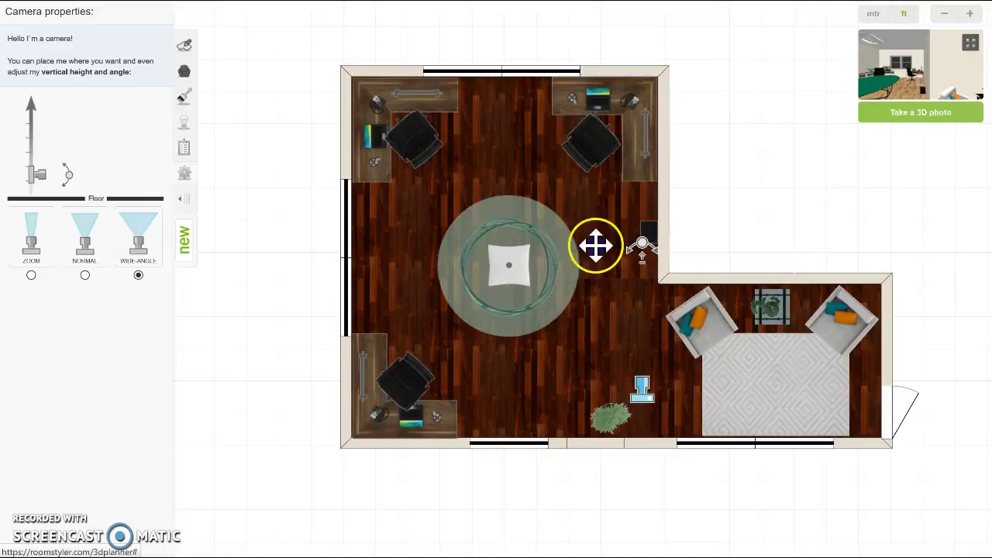
{"action": "left_click", "coordinate": [533, 261]}
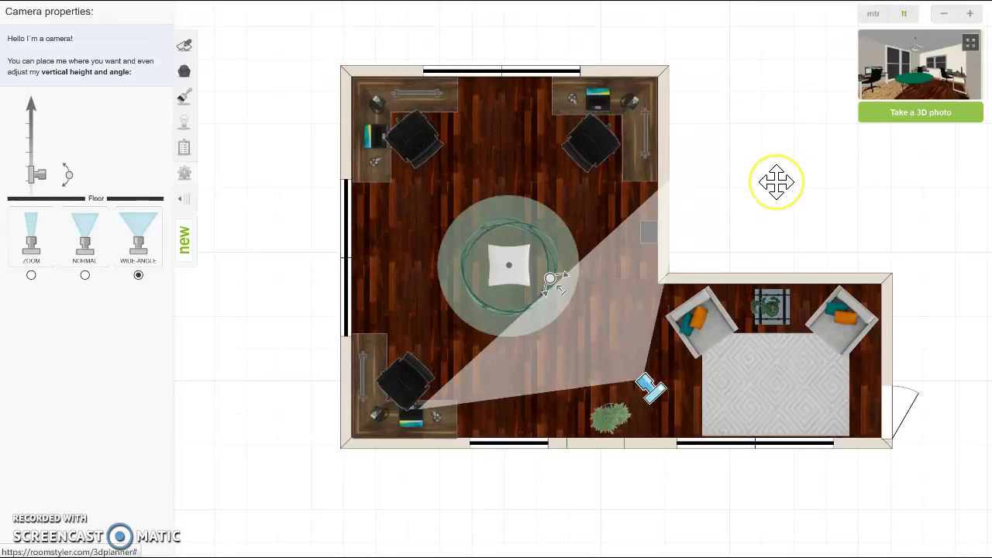
{"action": "left_click", "coordinate": [550, 281]}
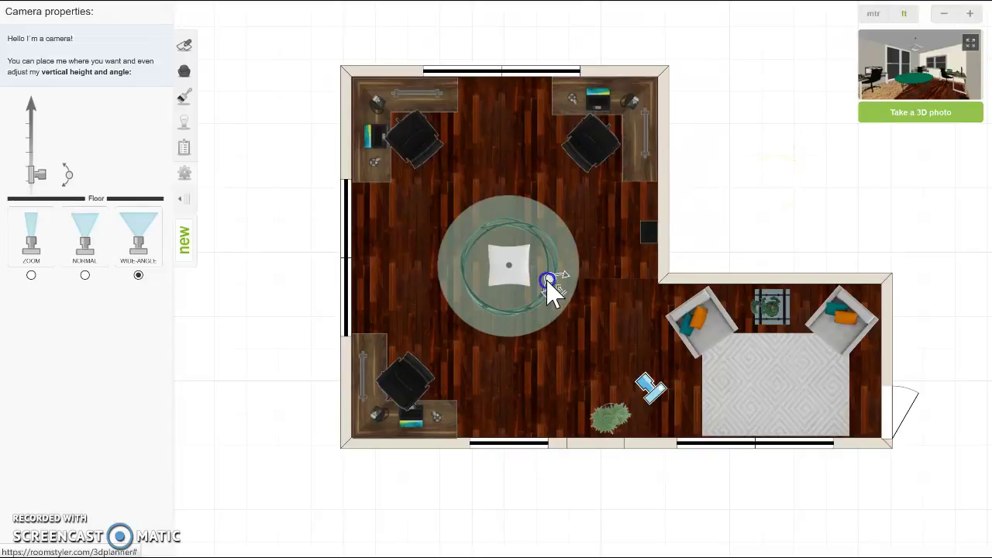
{"action": "left_click_drag", "start_coordinate": [550, 281], "coordinate": [521, 320]}
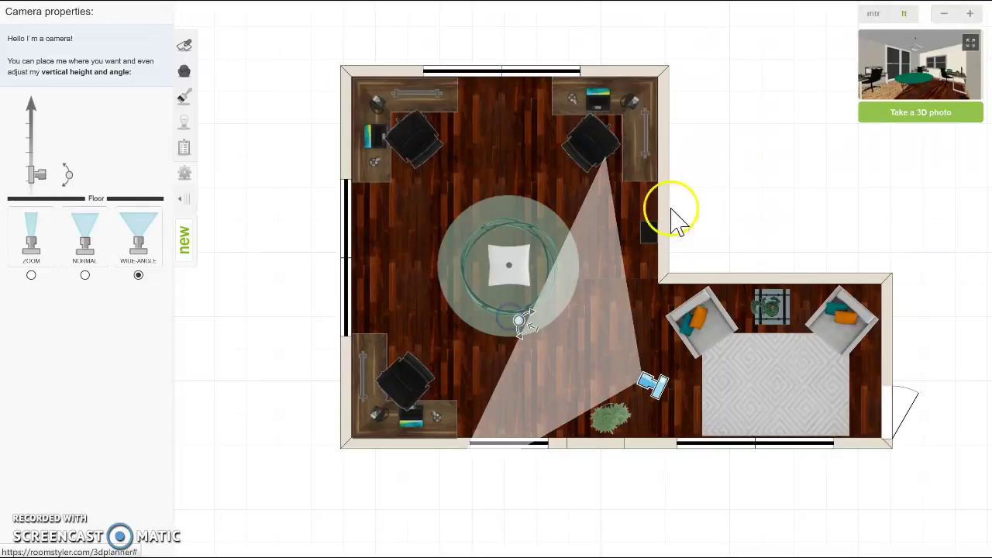
{"action": "left_click", "coordinate": [522, 325]}
{"action": "key", "text": "ctrl+z"}
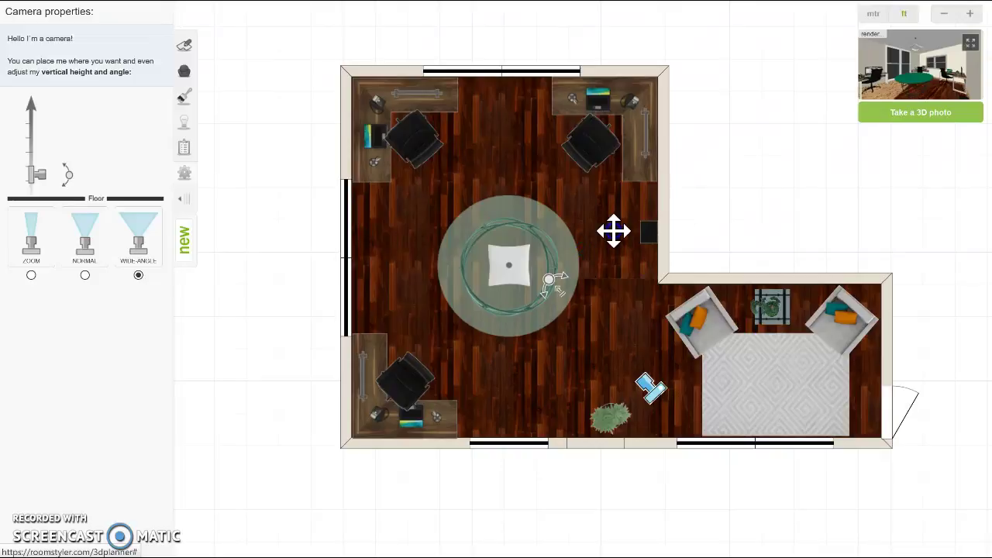
{"action": "left_click_drag", "start_coordinate": [550, 281], "coordinate": [618, 248]}
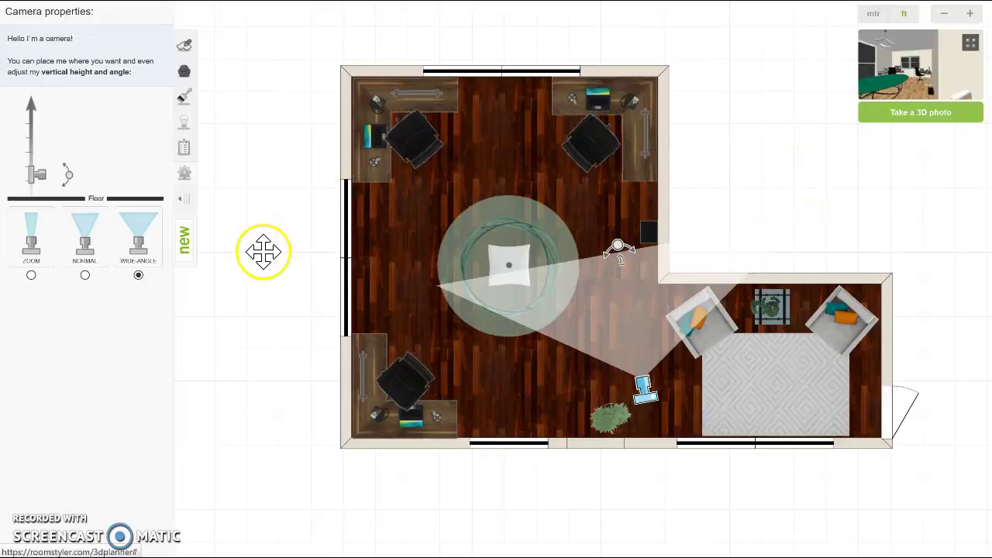
{"action": "left_click", "coordinate": [258, 257]}
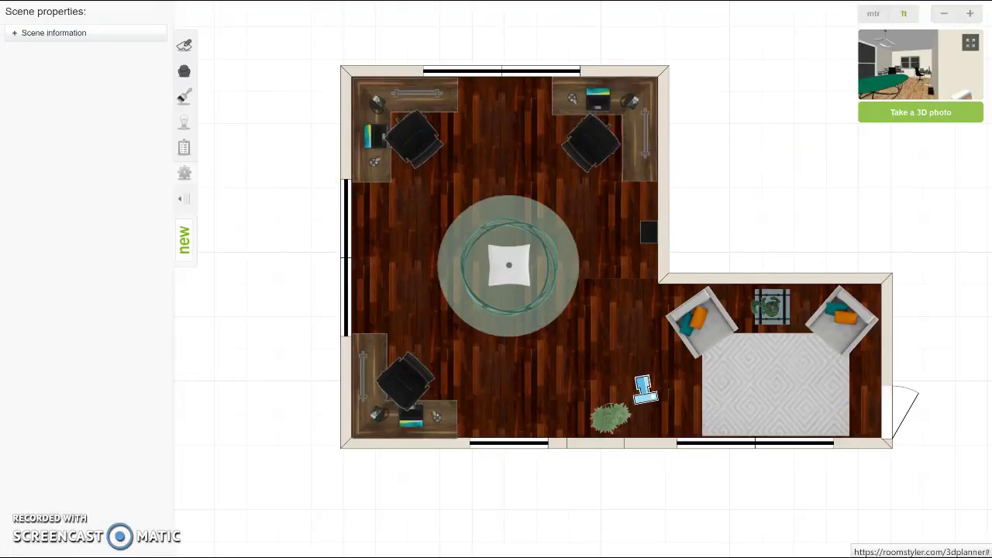